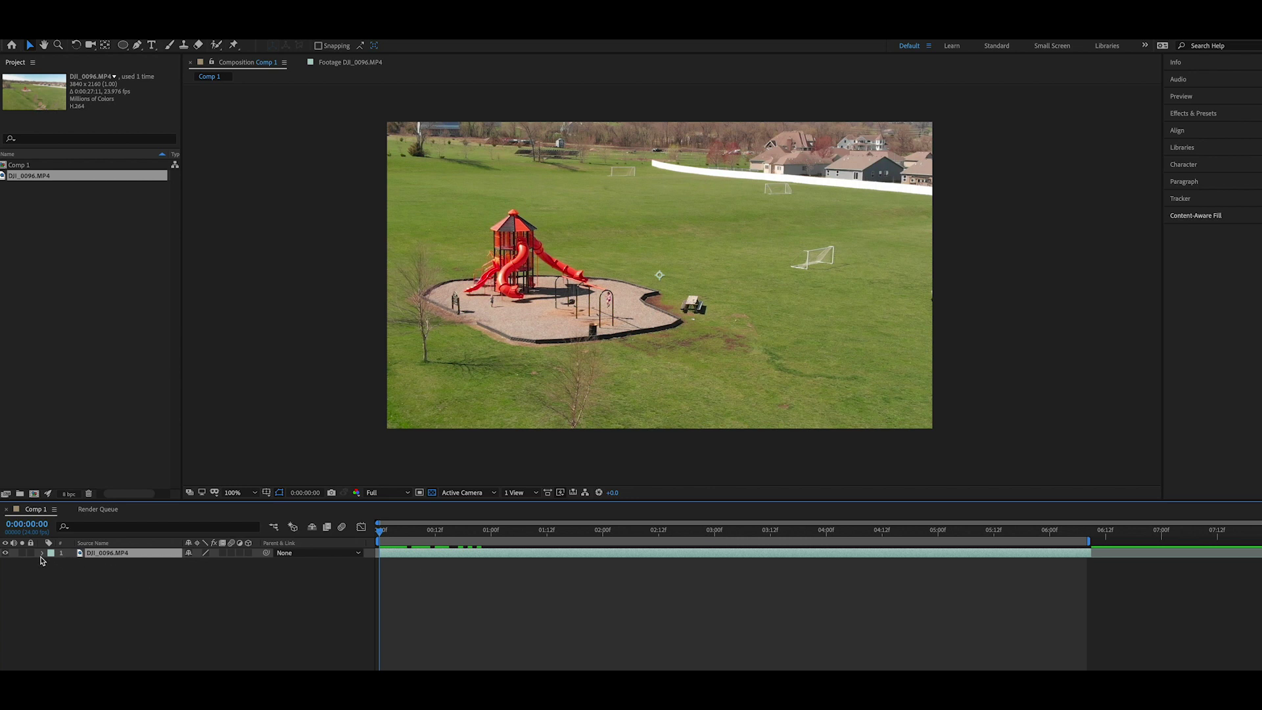
# Scale the DJI_0096.MP4 layer to 50% and draw an ellipse mask around the walking person.
pyautogui.click(42, 553)
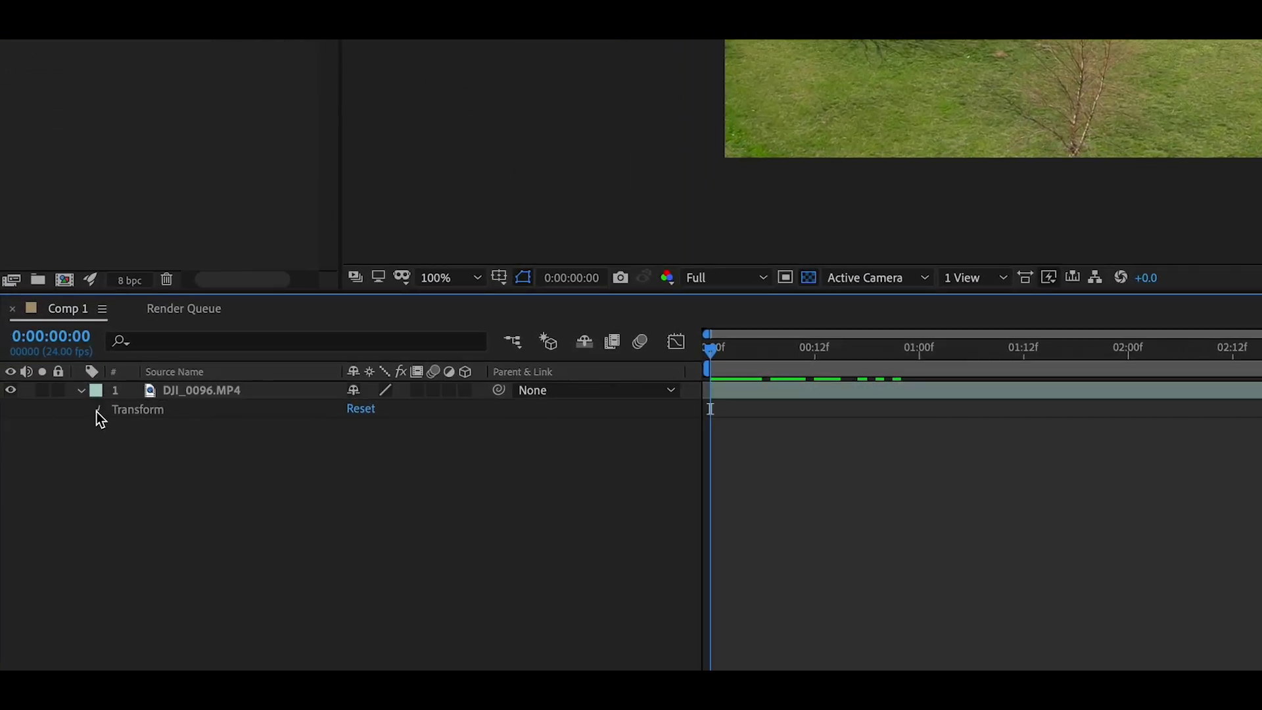
pyautogui.click(98, 410)
pyautogui.moveTo(382, 472); pyautogui.dragTo(332, 472)
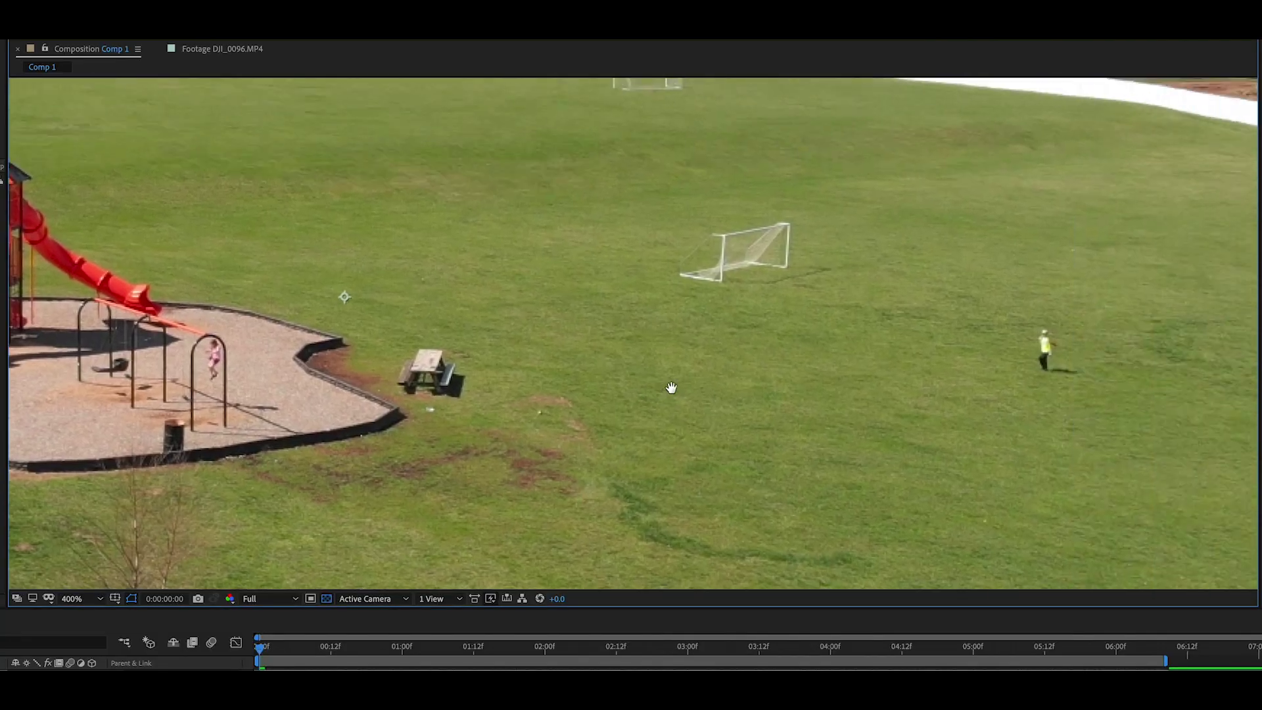
pyautogui.moveTo(719, 385); pyautogui.dragTo(562, 383)
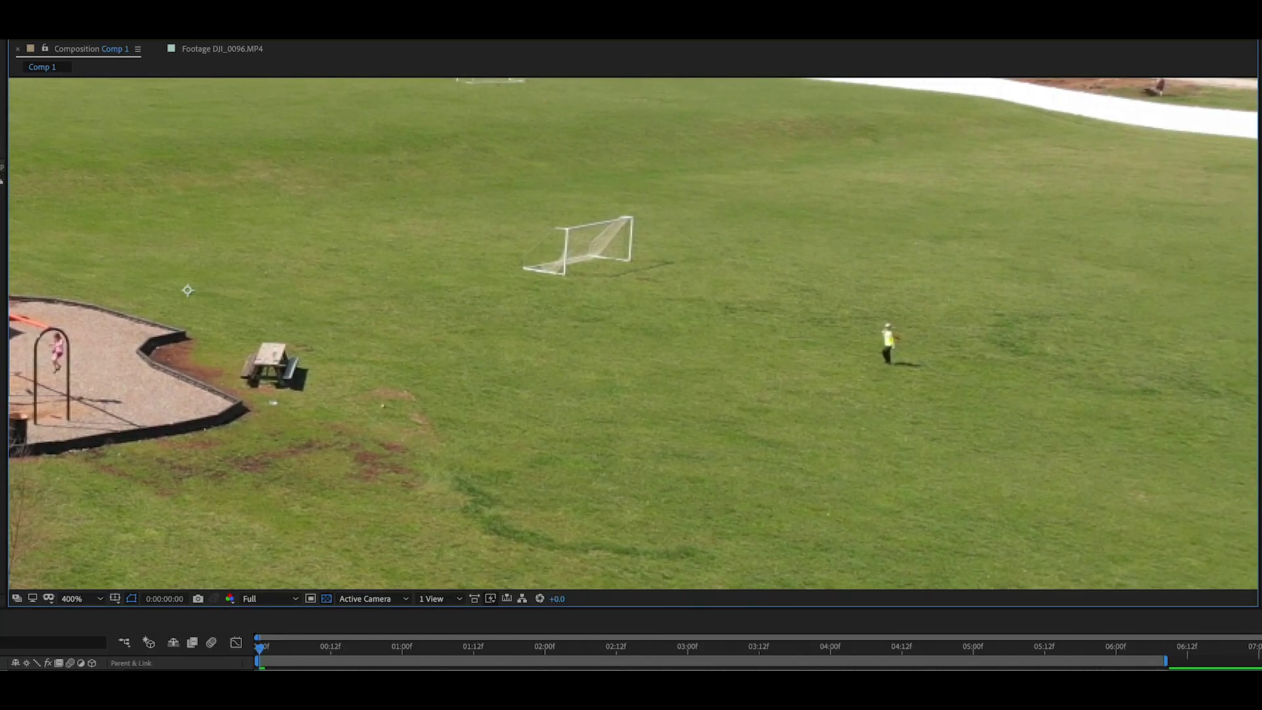
pyautogui.moveTo(837, 263); pyautogui.dragTo(874, 321)
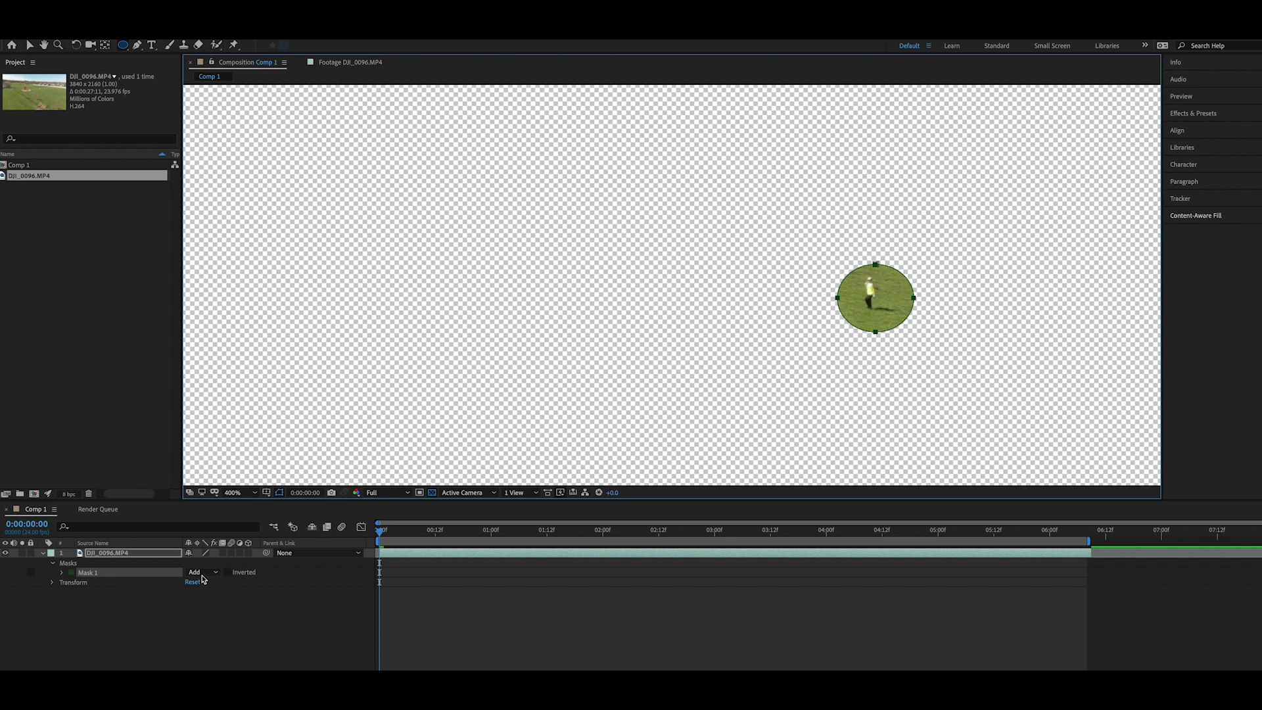
# Set Mask 1's mode to None so the footage stays fully visible.
pyautogui.click(205, 574)
pyautogui.click(209, 585)
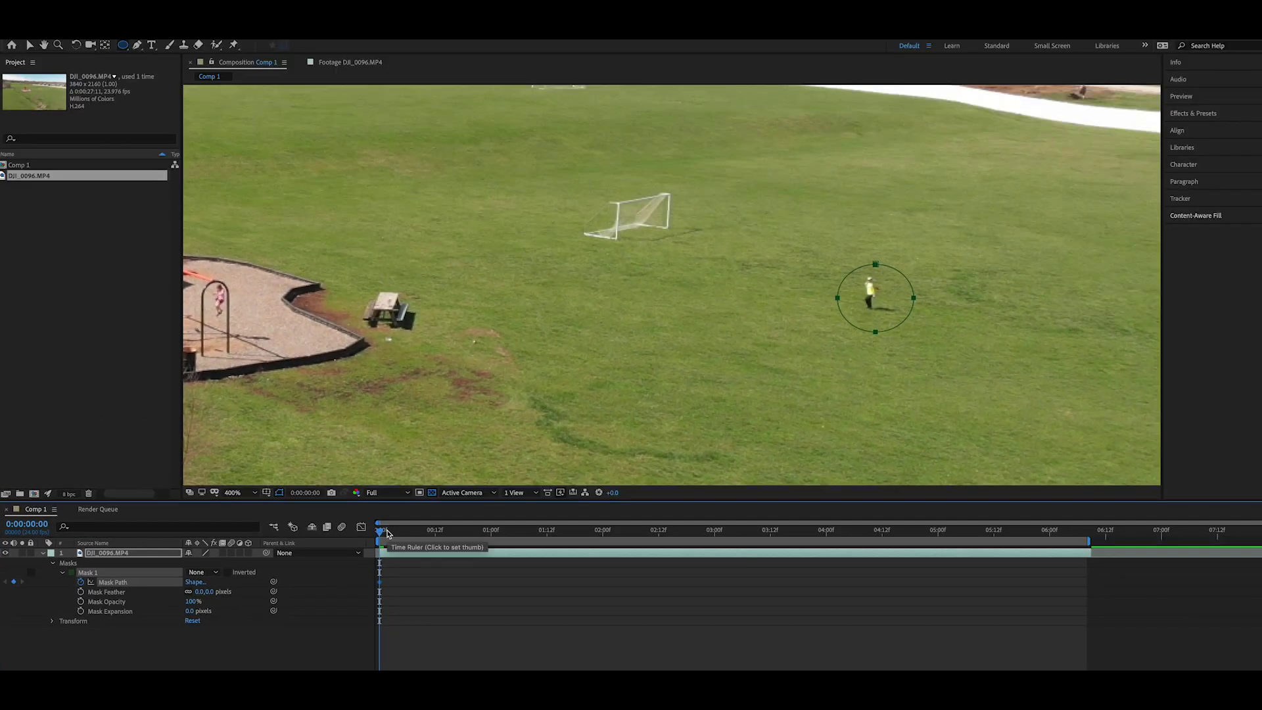
# Reshape the ellipse mask's edges to fit the walker a few frames into the clip.
pyautogui.click(397, 535)
pyautogui.moveTo(420, 538); pyautogui.dragTo(483, 541)
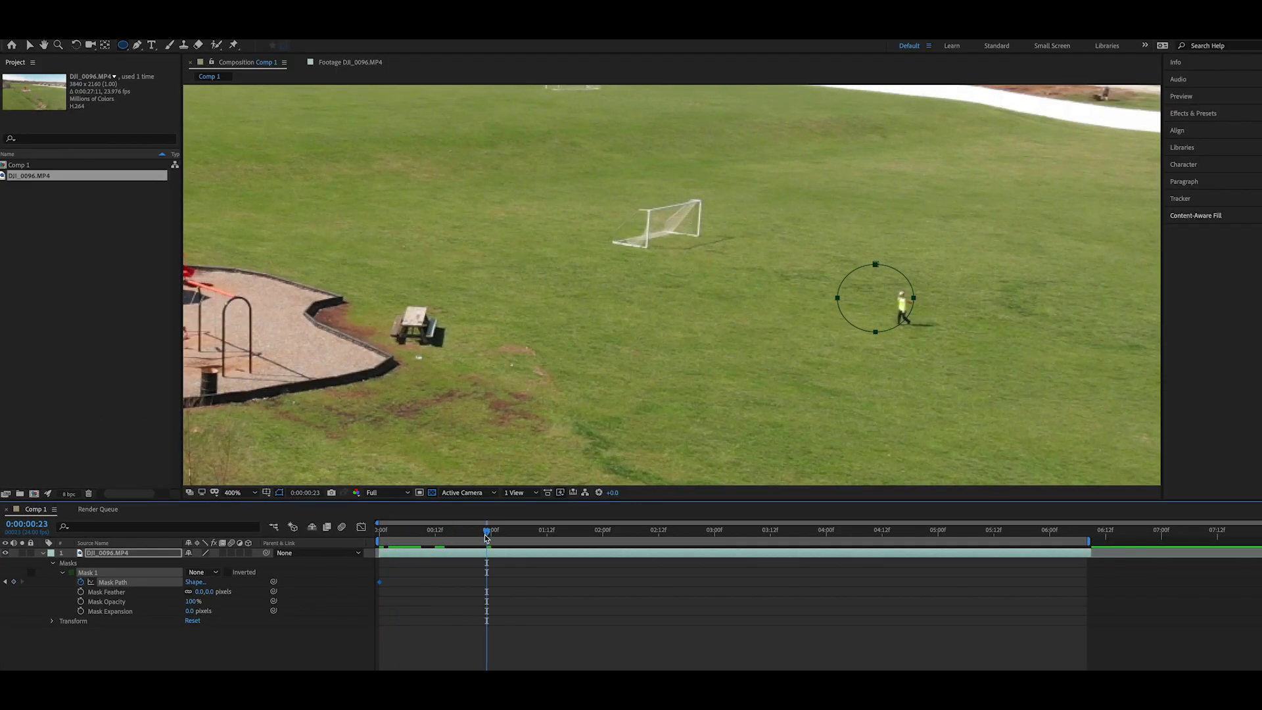
pyautogui.moveTo(914, 298); pyautogui.dragTo(945, 318)
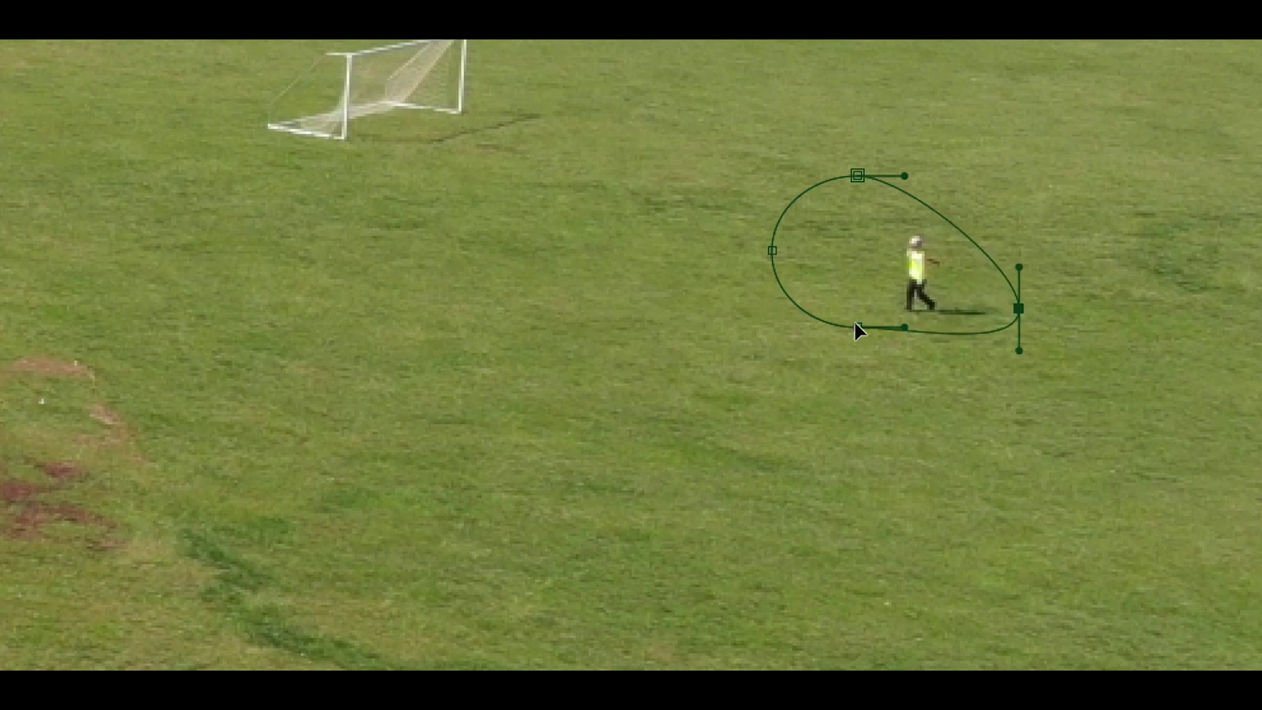
pyautogui.moveTo(854, 329); pyautogui.dragTo(926, 332)
pyautogui.moveTo(773, 251); pyautogui.dragTo(881, 264)
pyautogui.moveTo(862, 169); pyautogui.dragTo(903, 205)
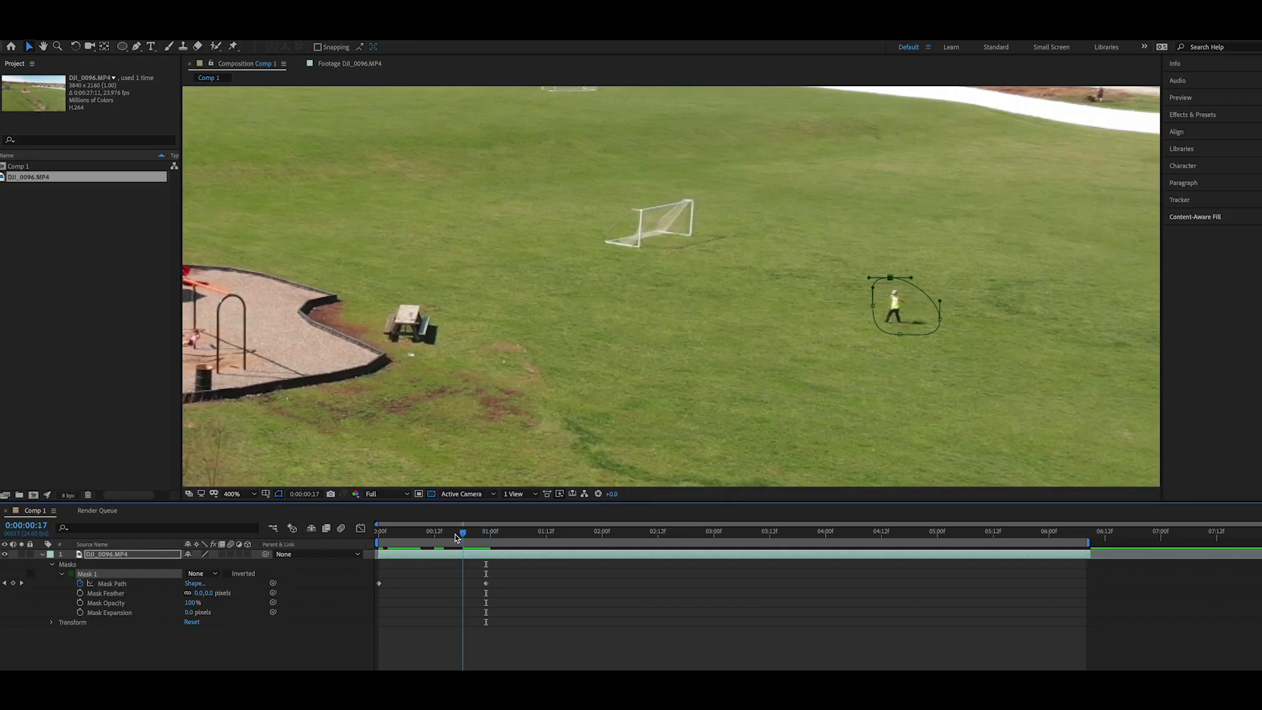
# Refit the mask around the walker at several successive frames of the walk.
pyautogui.moveTo(457, 538); pyautogui.dragTo(696, 538)
pyautogui.moveTo(960, 328); pyautogui.dragTo(991, 344)
pyautogui.moveTo(696, 538); pyautogui.dragTo(589, 538)
pyautogui.moveTo(973, 336); pyautogui.dragTo(950, 329)
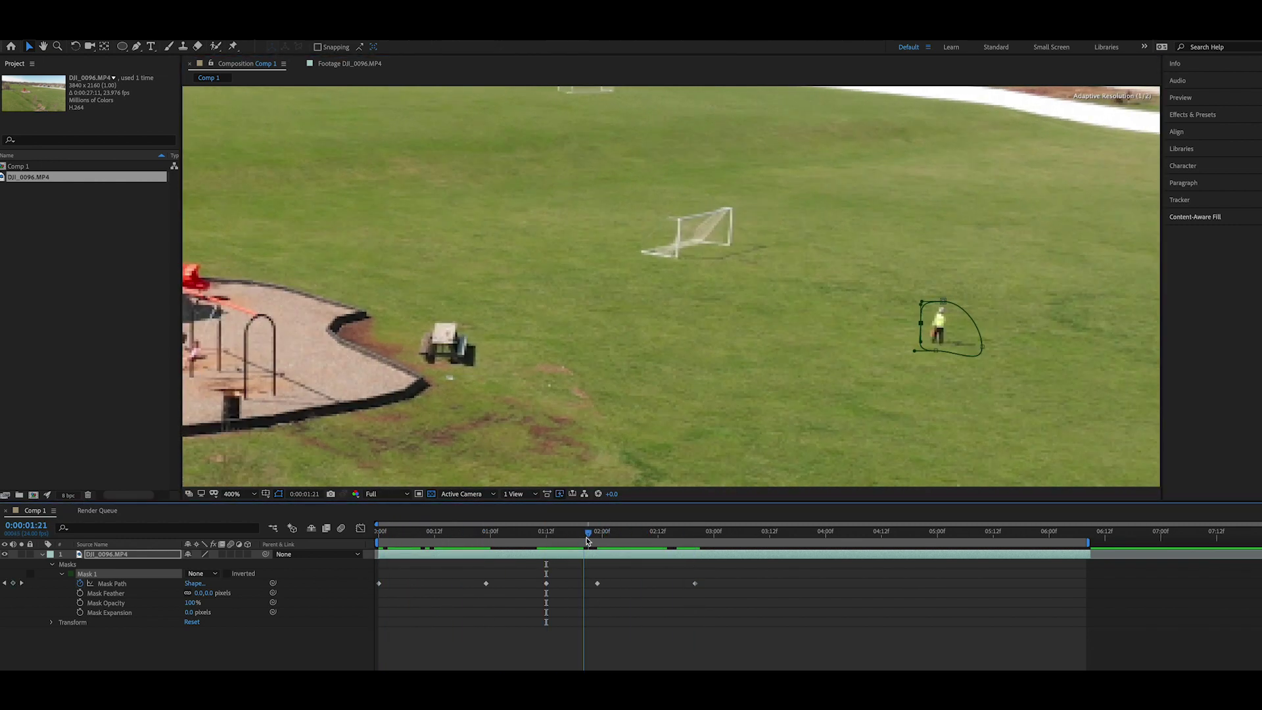
pyautogui.moveTo(589, 538); pyautogui.dragTo(784, 537)
pyautogui.moveTo(954, 333); pyautogui.dragTo(1032, 355)
pyautogui.moveTo(783, 538); pyautogui.dragTo(835, 538)
pyautogui.moveTo(1025, 368); pyautogui.dragTo(1049, 382)
# Refit the mask around the walker near 05:02 and through the final frames, to 0:00:06:01.
pyautogui.scroll(-2, 1049, 382)
pyautogui.moveTo(835, 538); pyautogui.dragTo(947, 538)
pyautogui.moveTo(874, 342); pyautogui.dragTo(887, 353)
pyautogui.moveTo(947, 538); pyautogui.dragTo(1054, 538)
pyautogui.scroll(1, 919, 358)
pyautogui.moveTo(907, 348); pyautogui.dragTo(919, 358)
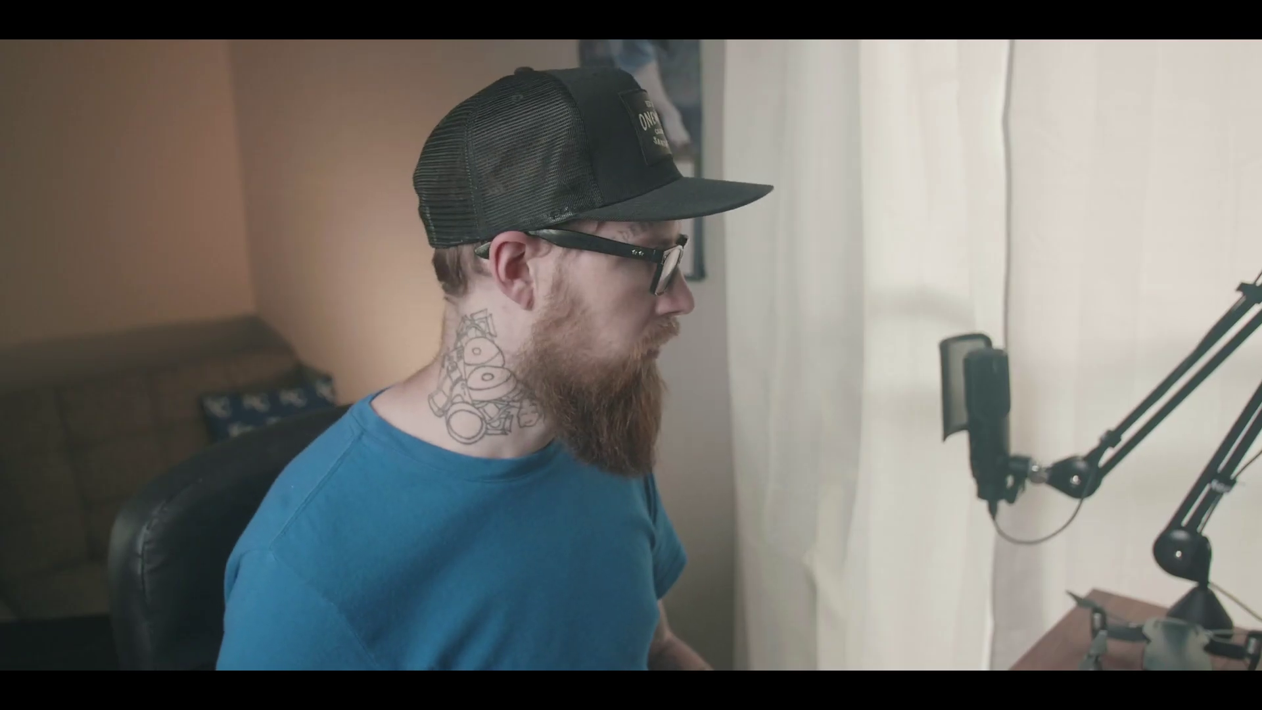
# Switch Mask 1 to Subtract to cut the walker out, then check a later frame.
pyautogui.click(200, 573)
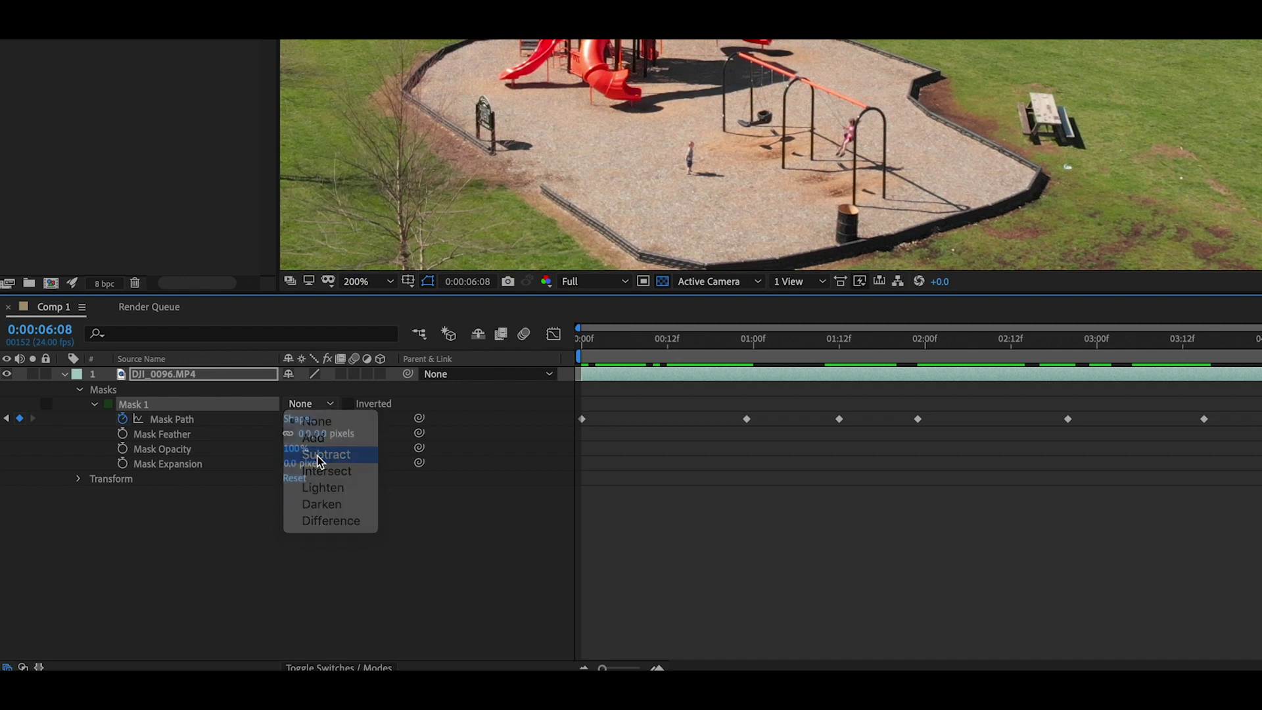
pyautogui.click(318, 460)
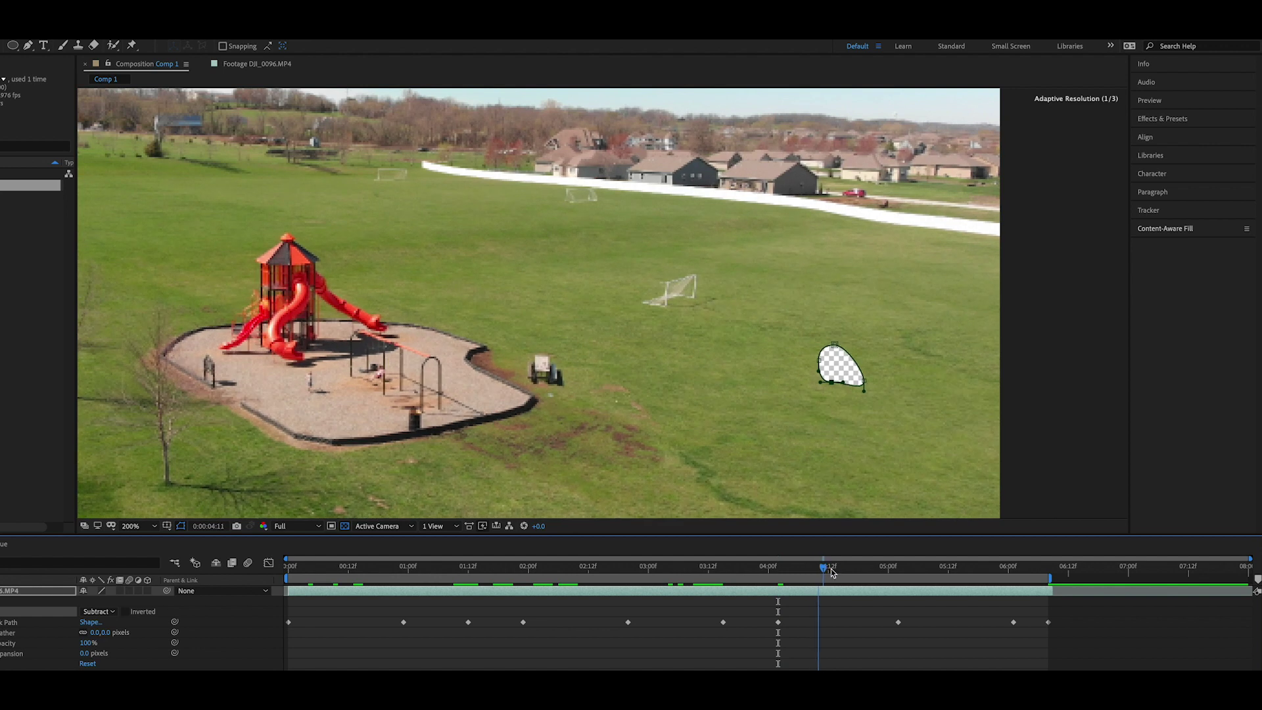
pyautogui.moveTo(832, 572); pyautogui.dragTo(869, 572)
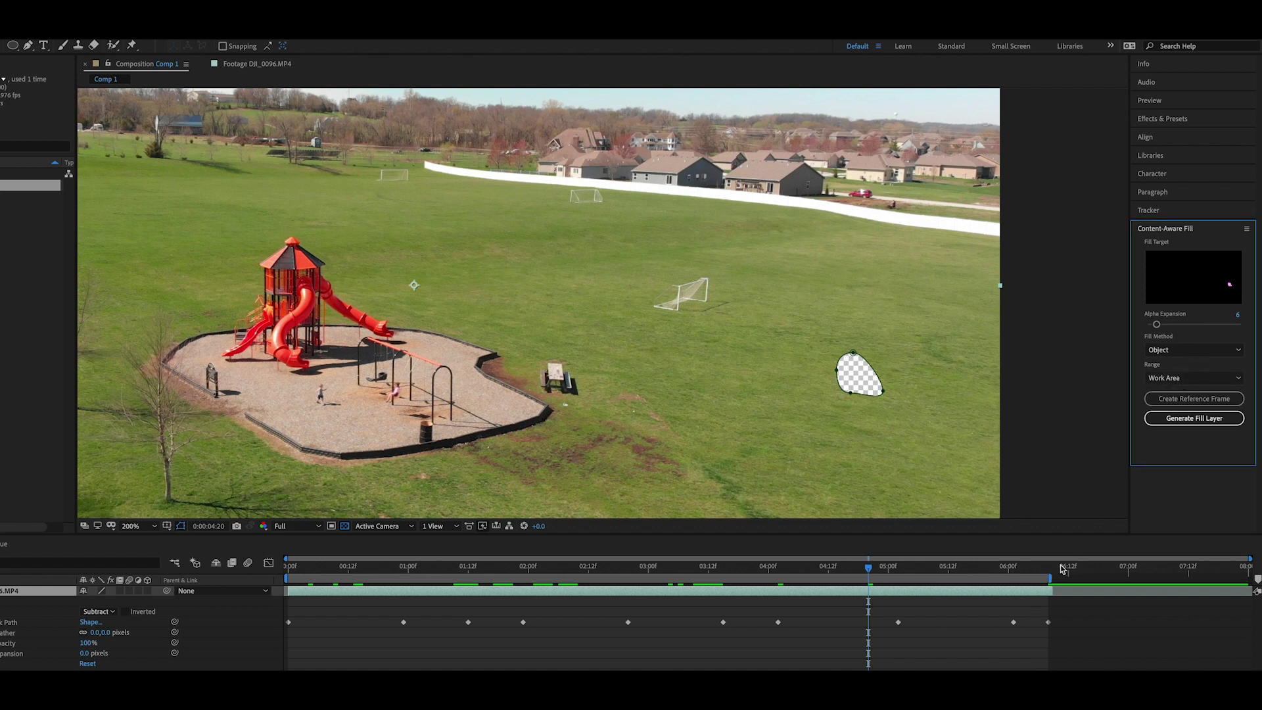
# Generate a Content-Aware Fill layer for the hole using Object fill.
pyautogui.click(1198, 421)
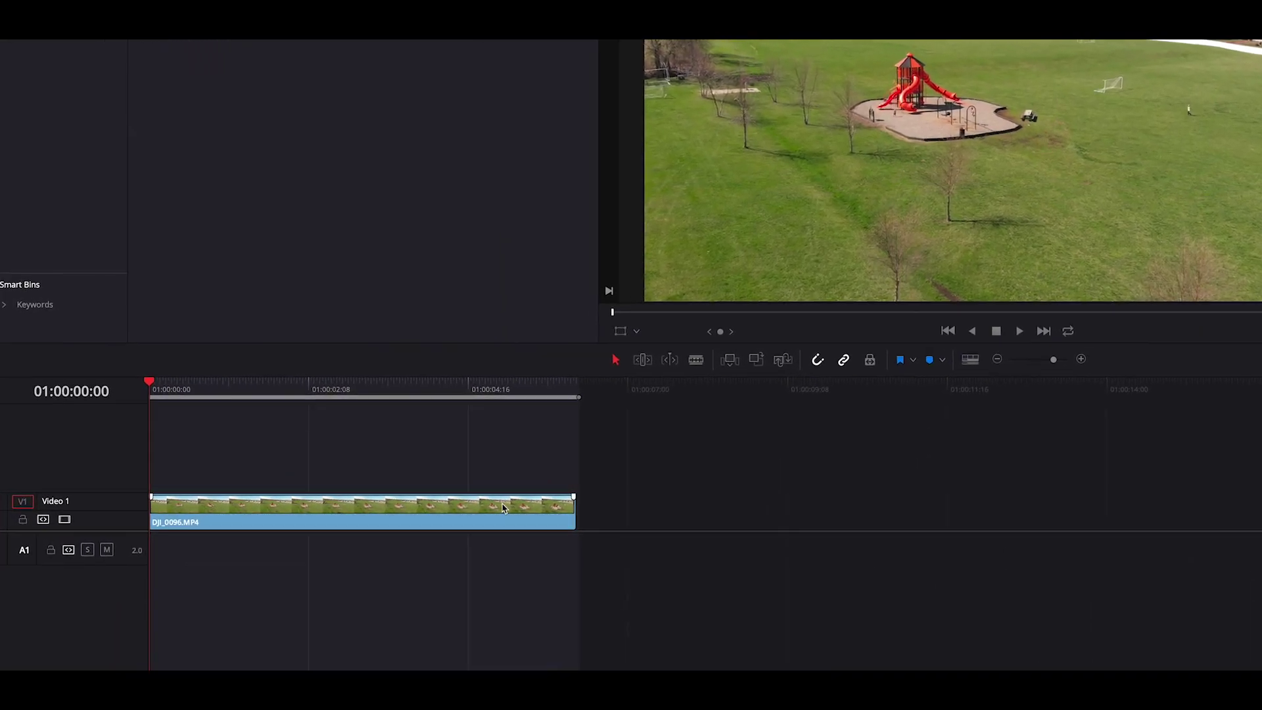
# Turn Render Cache Fusion Output on for DJI_0096.MP4 and play the clip.
pyautogui.rightClick(398, 502)
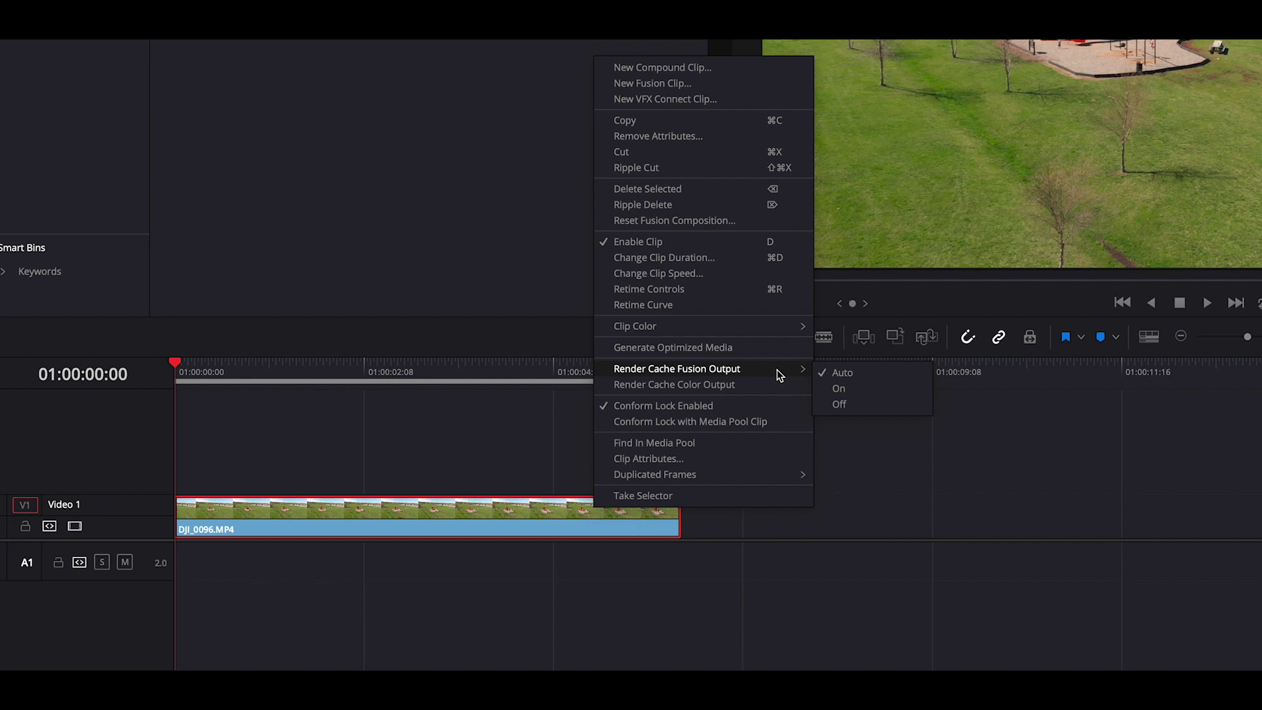
pyautogui.click(826, 388)
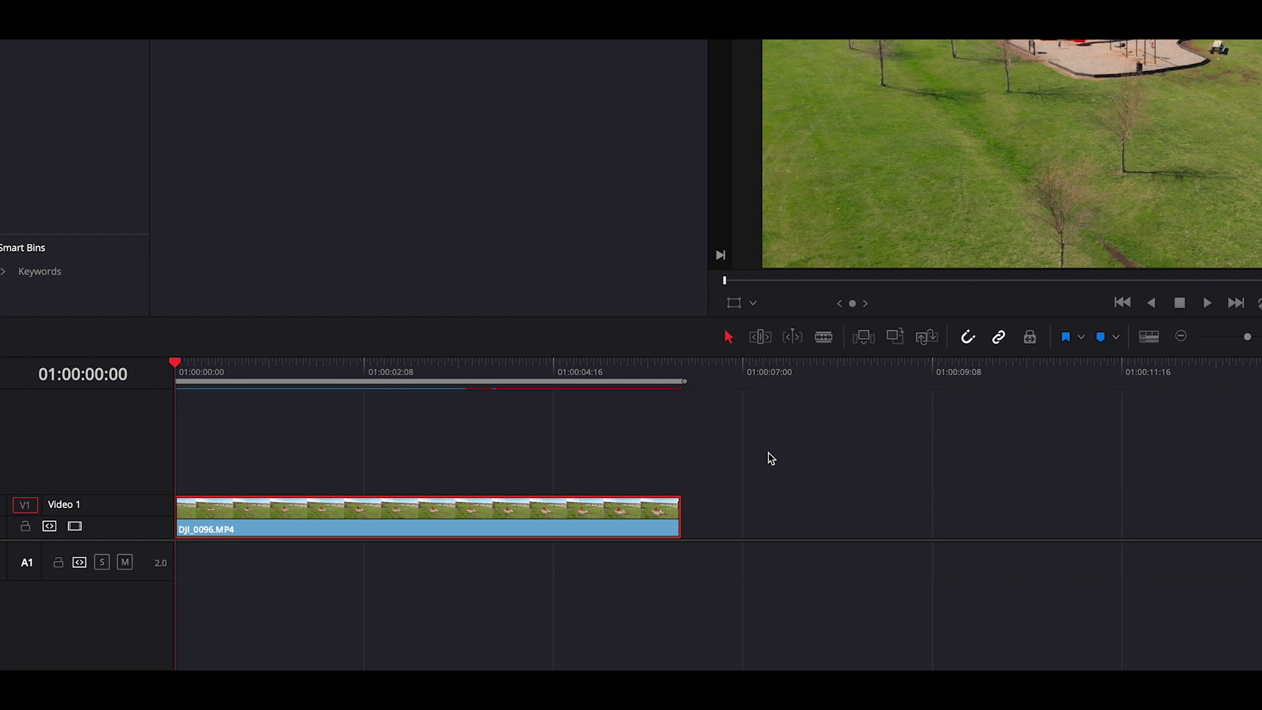
pyautogui.press('space')
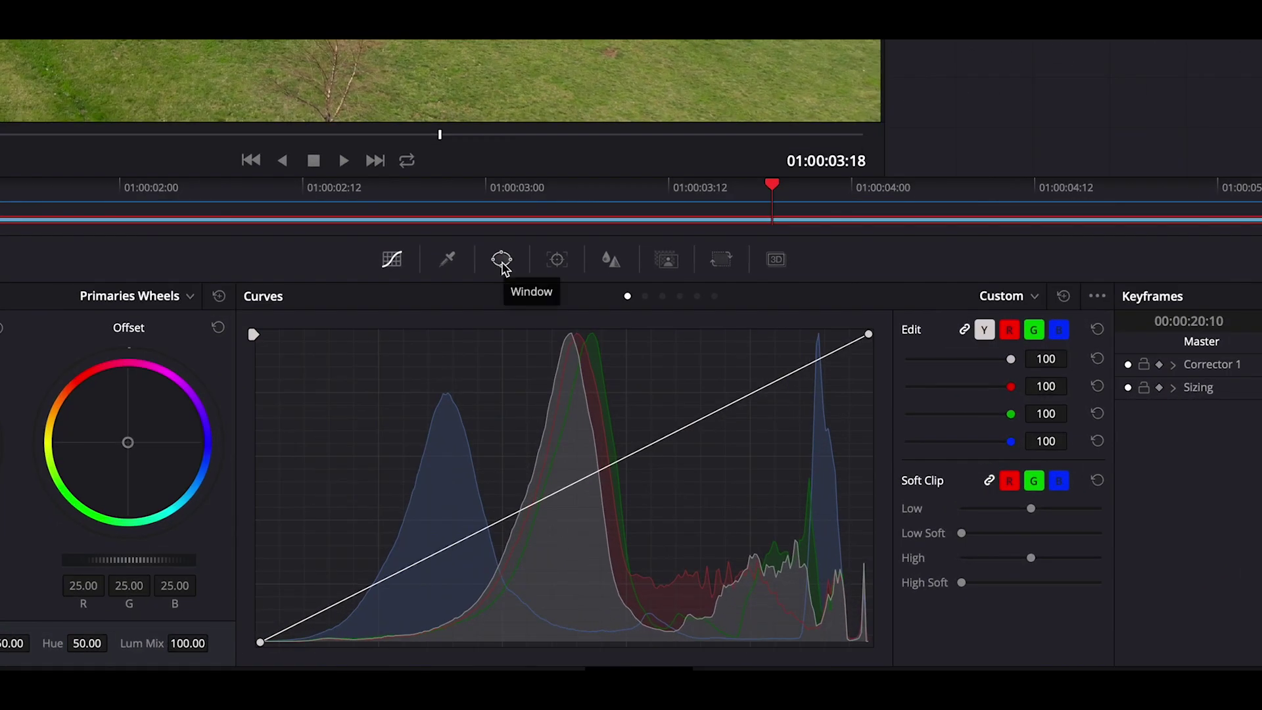
# Show the power window shapes on the Color page.
pyautogui.click(502, 260)
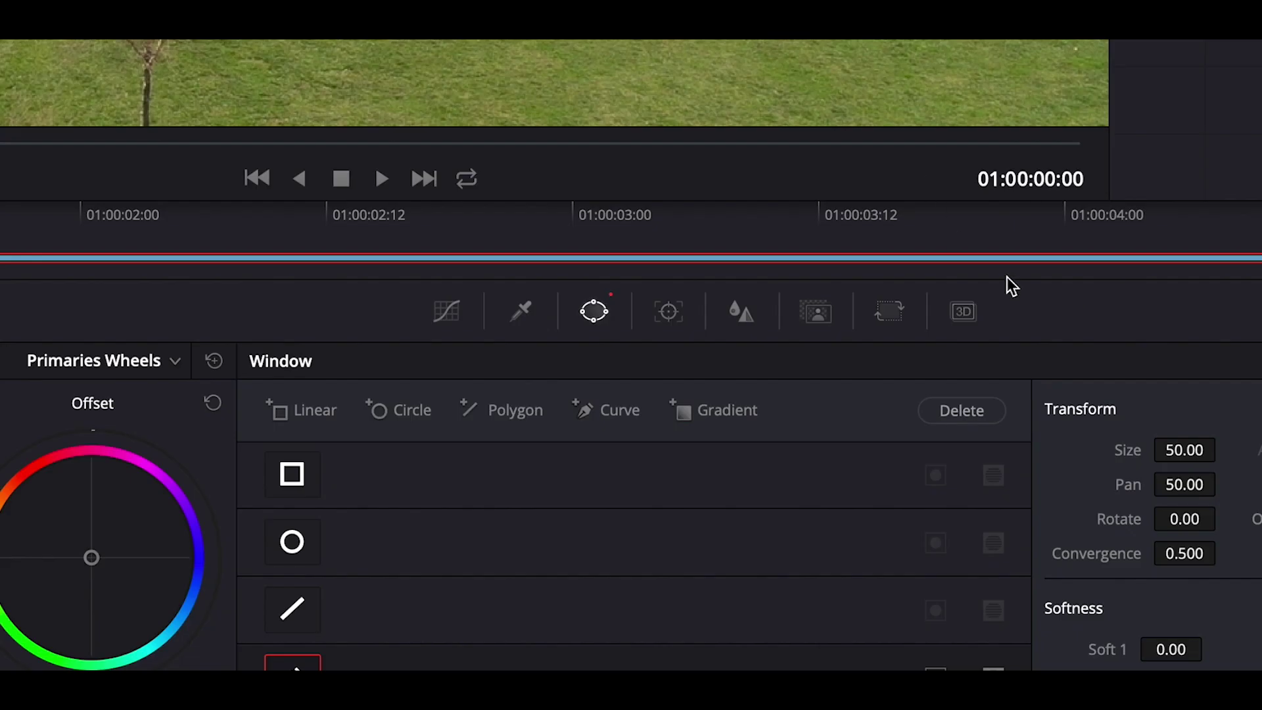
# Switch the window tracker to Frame mode, jump to a later frame, and enlarge the viewer.
pyautogui.click(674, 319)
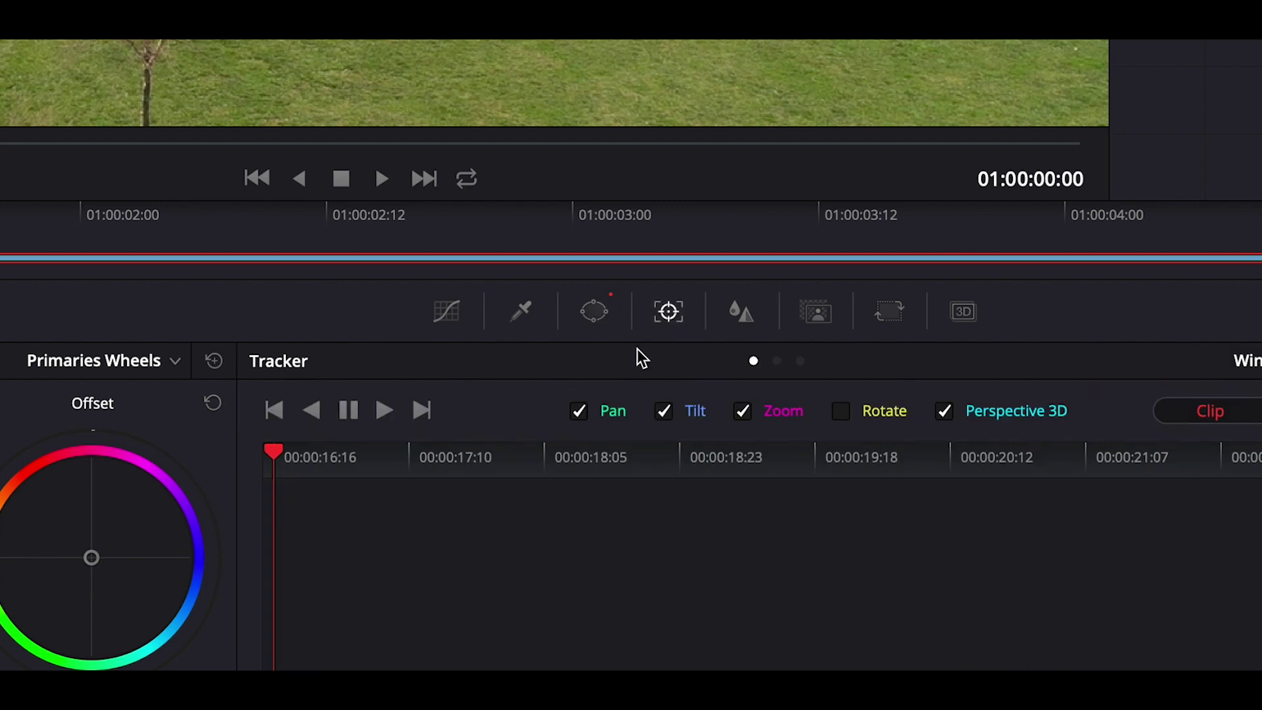
pyautogui.click(1055, 336)
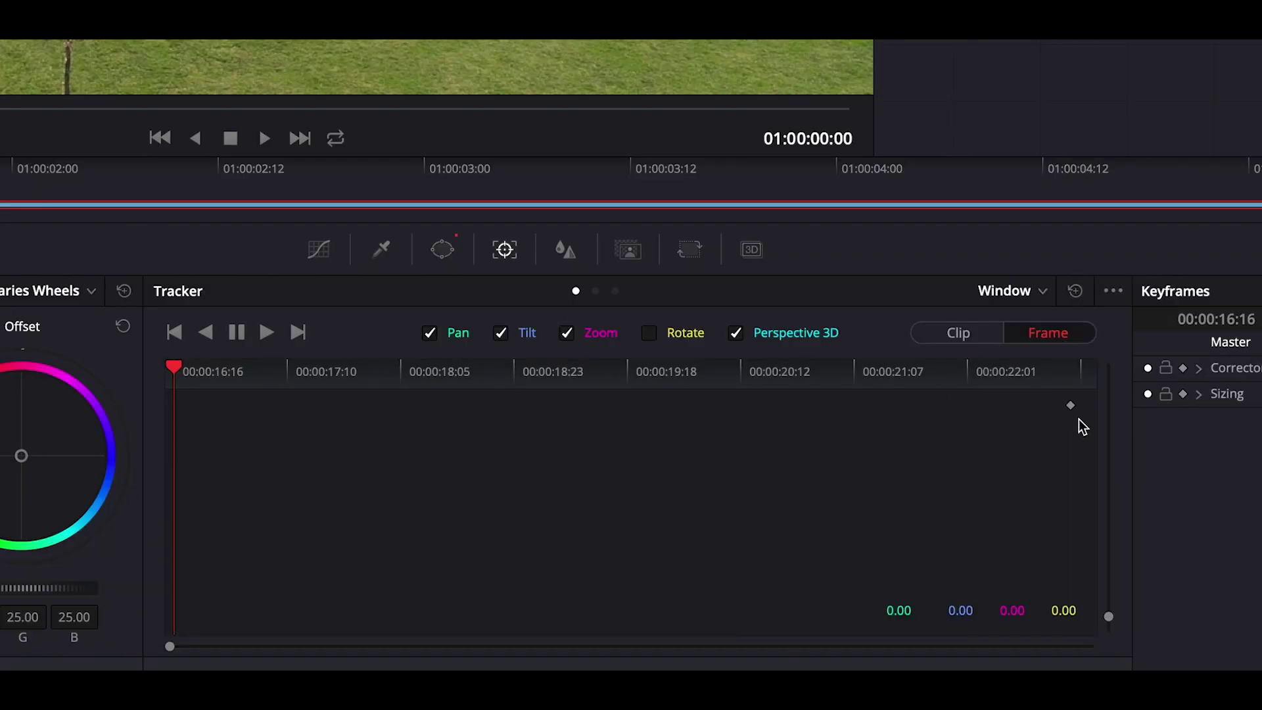
pyautogui.click(258, 398)
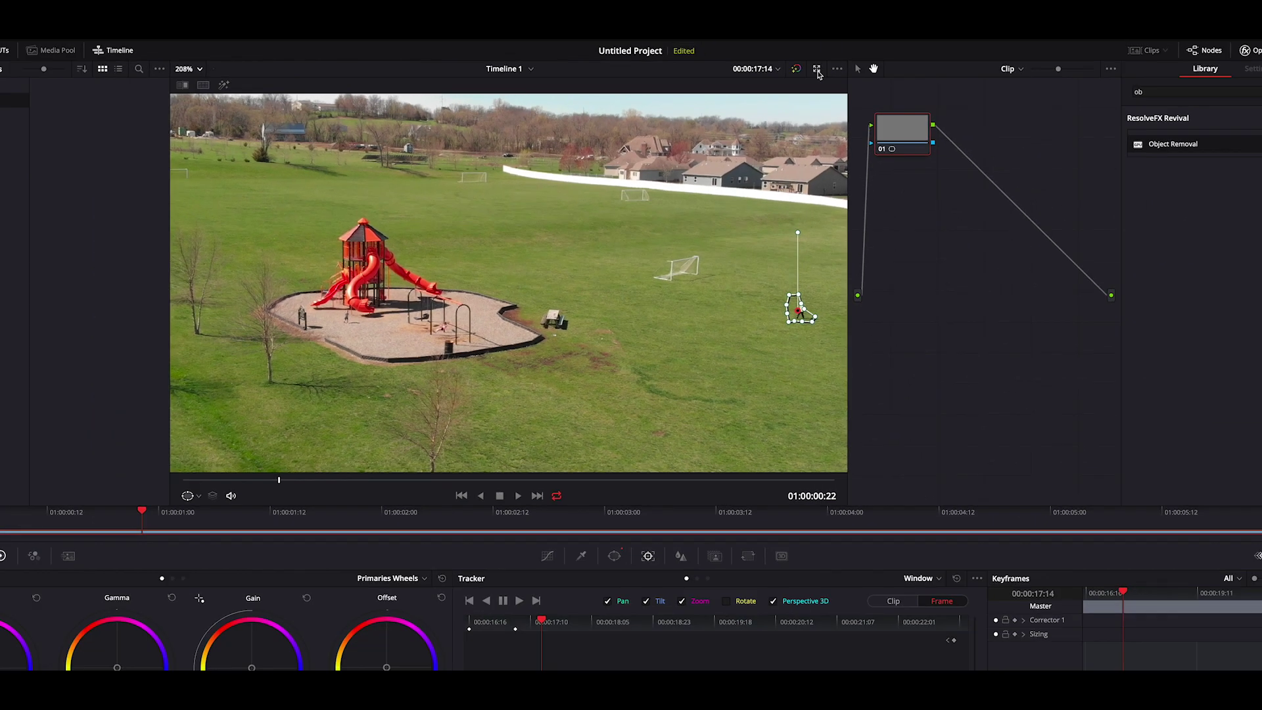
pyautogui.click(904, 59)
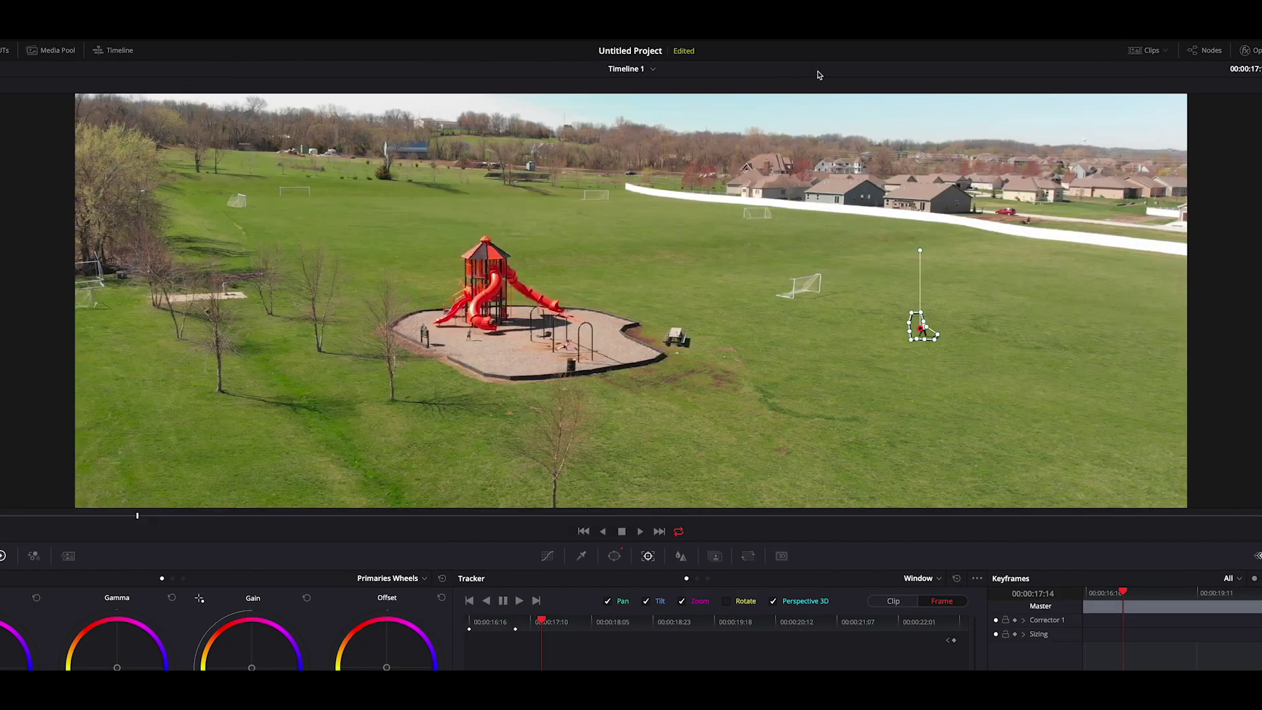
# Zoom the viewer in and out, then fit the whole frame back with Shift+Z.
pyautogui.scroll(-2, 1004, 373)
pyautogui.scroll(4, 1015, 372)
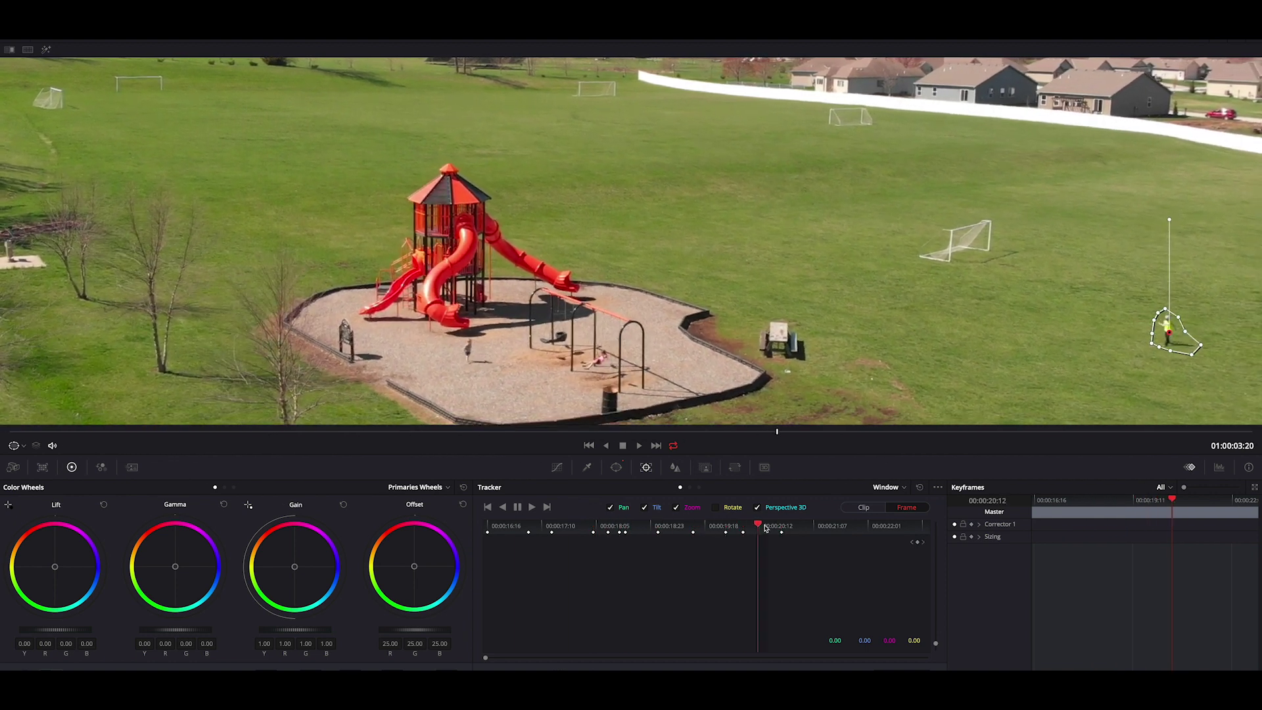
pyautogui.hotkey('shift', 'z')
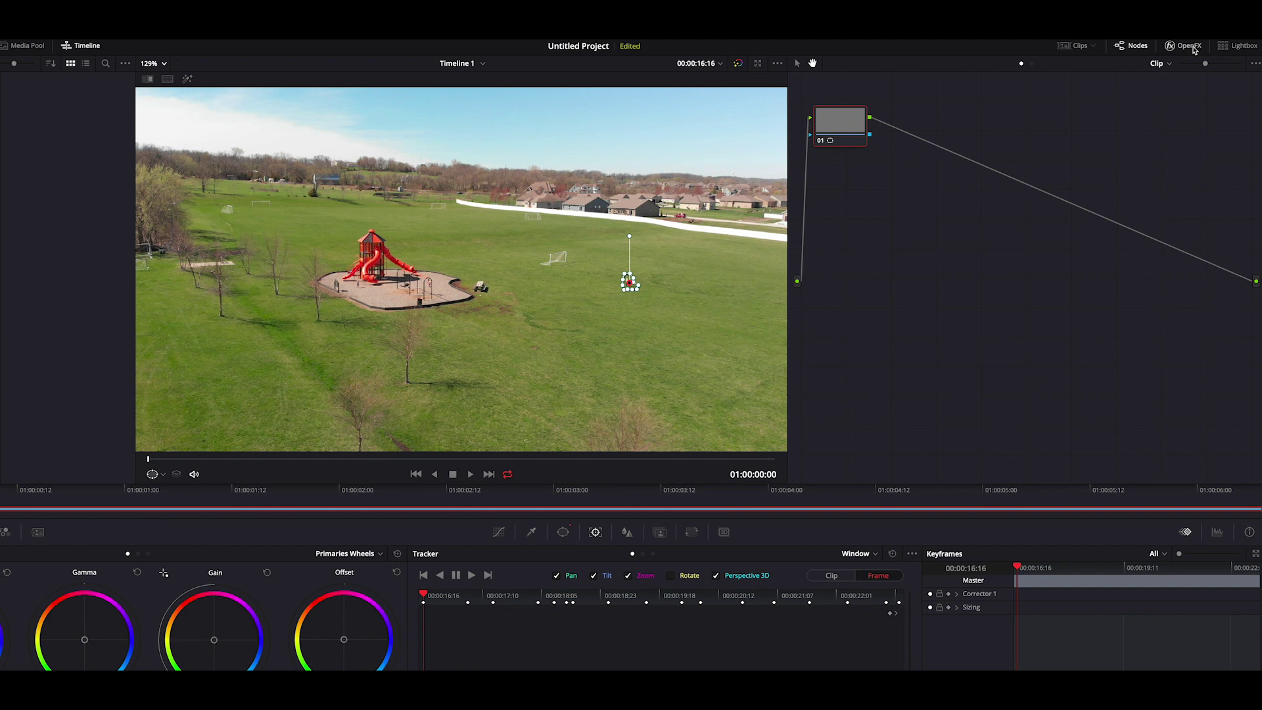
# Apply the Object Removal OpenFX effect to node 01 and start its Scene Analysis.
pyautogui.click(1188, 46)
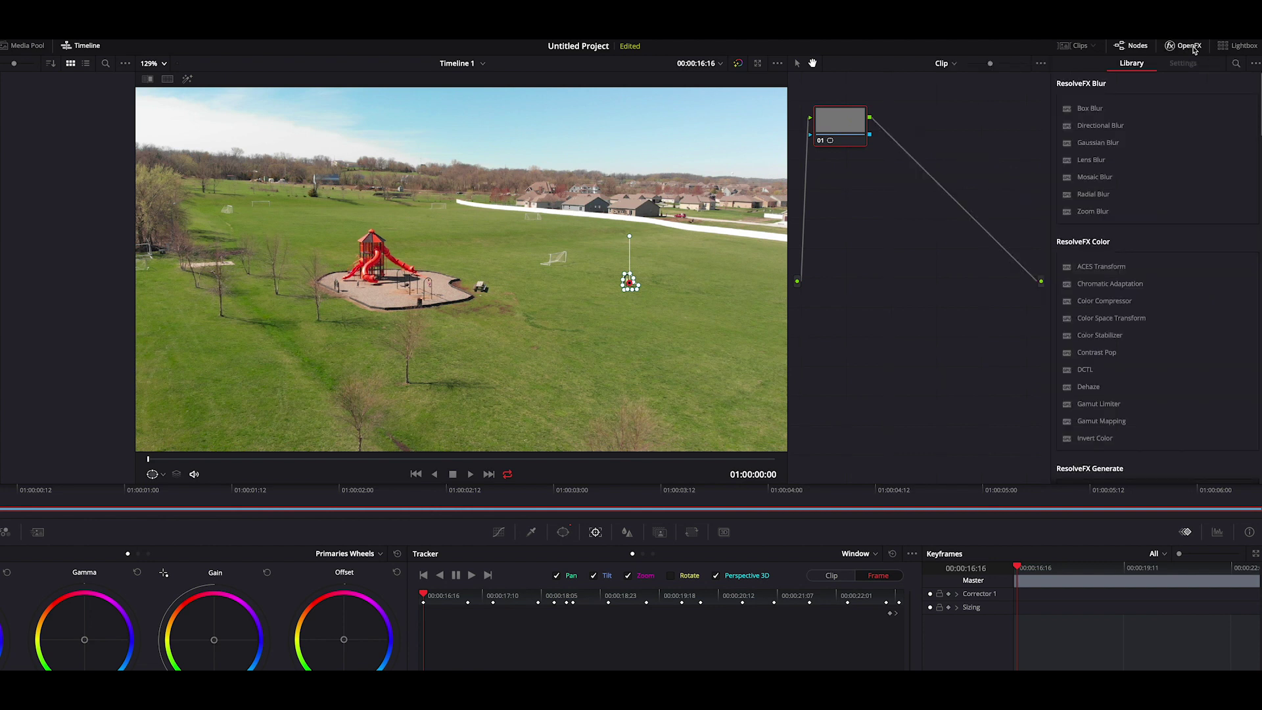
pyautogui.click(1235, 64)
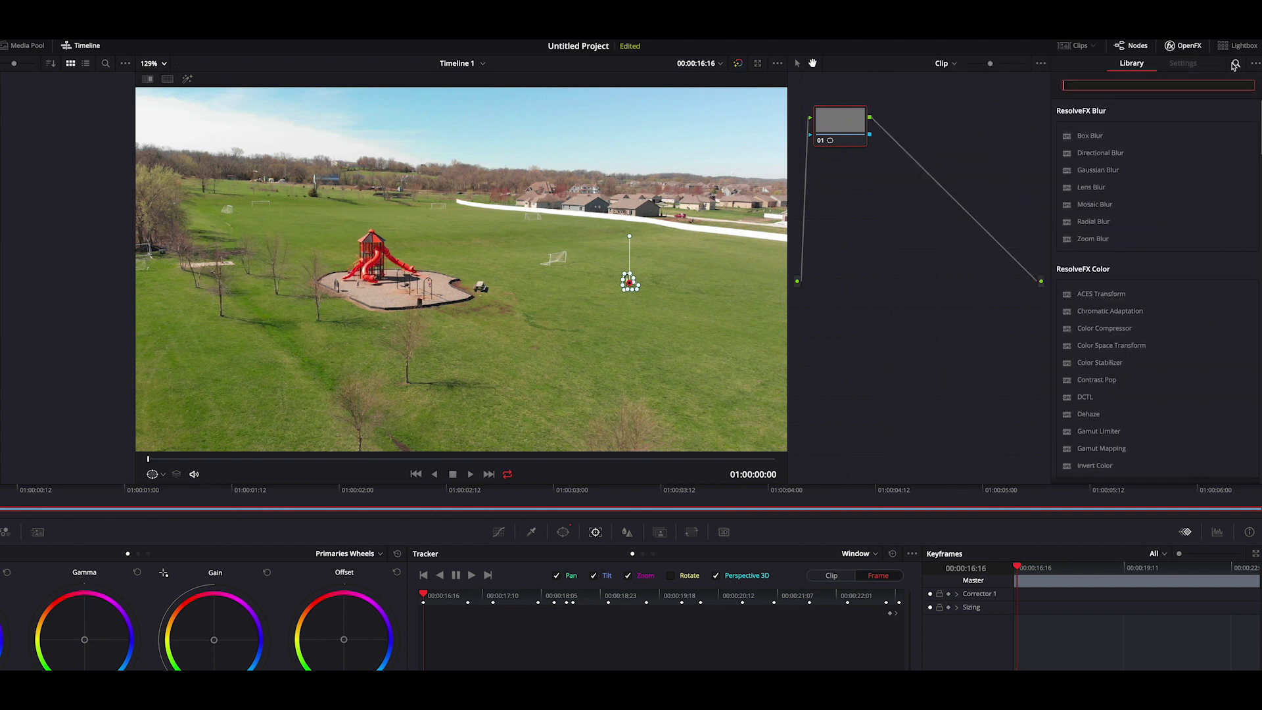
pyautogui.write('obj')
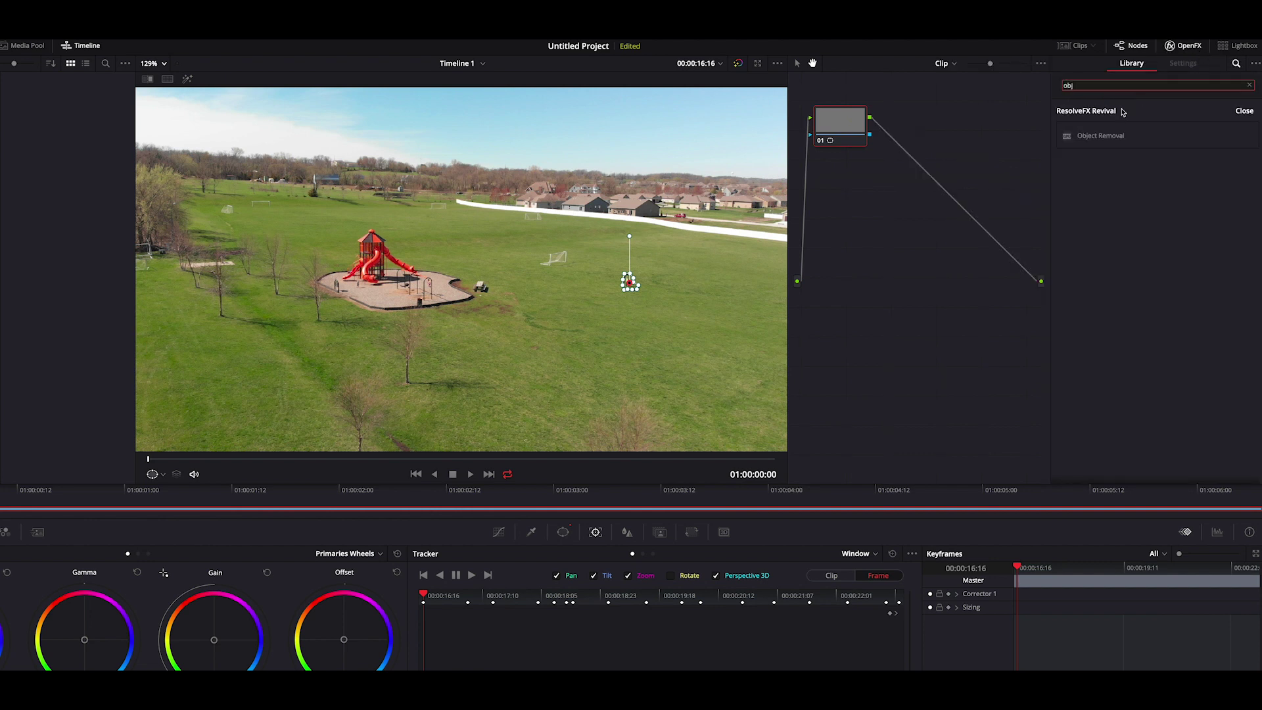
pyautogui.moveTo(850, 133); pyautogui.dragTo(848, 130)
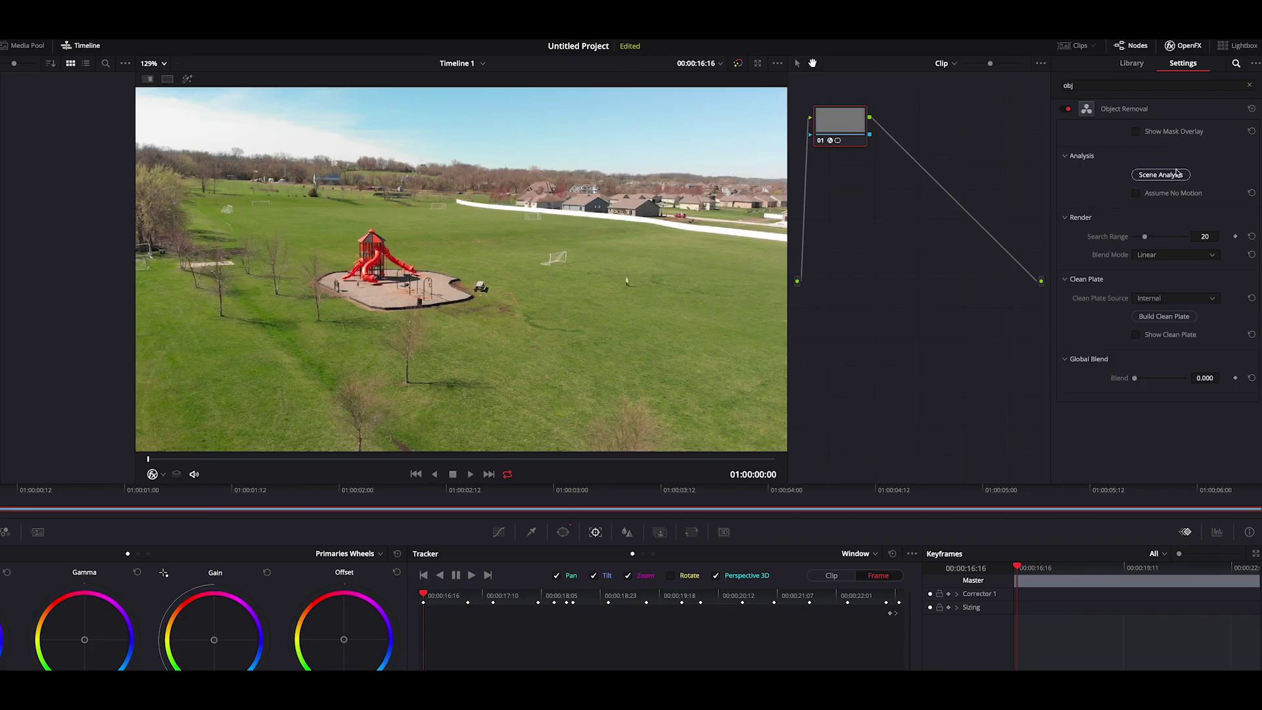
pyautogui.click(1162, 175)
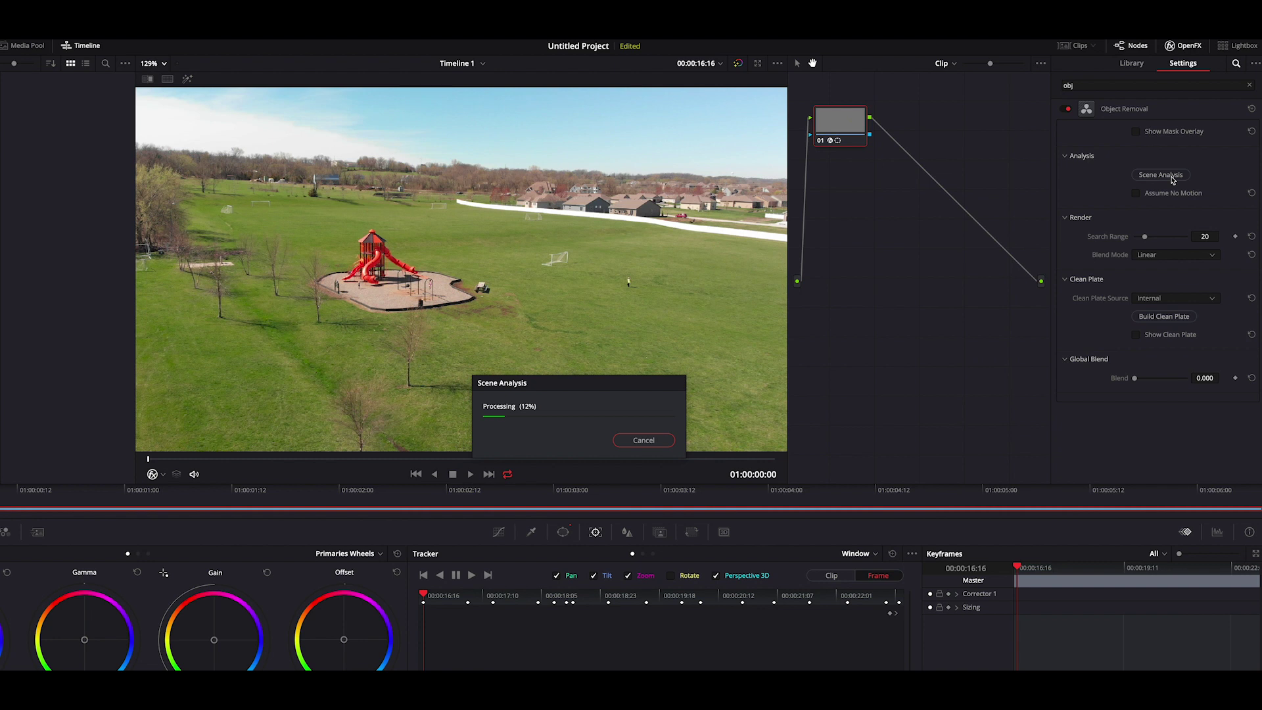